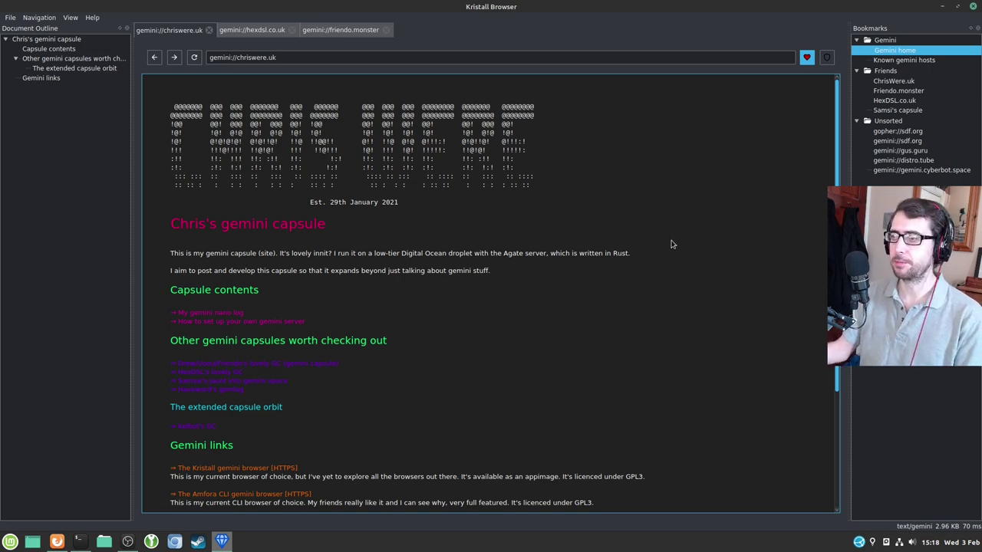
Visit the 'How to set up your own gemini server' page on Chris's capsule and return home
{"action": "scroll", "coordinate": [826, 191], "scroll_direction": "down", "scroll_amount": 2}
{"action": "scroll", "coordinate": [826, 190], "scroll_direction": "up", "scroll_amount": 2}
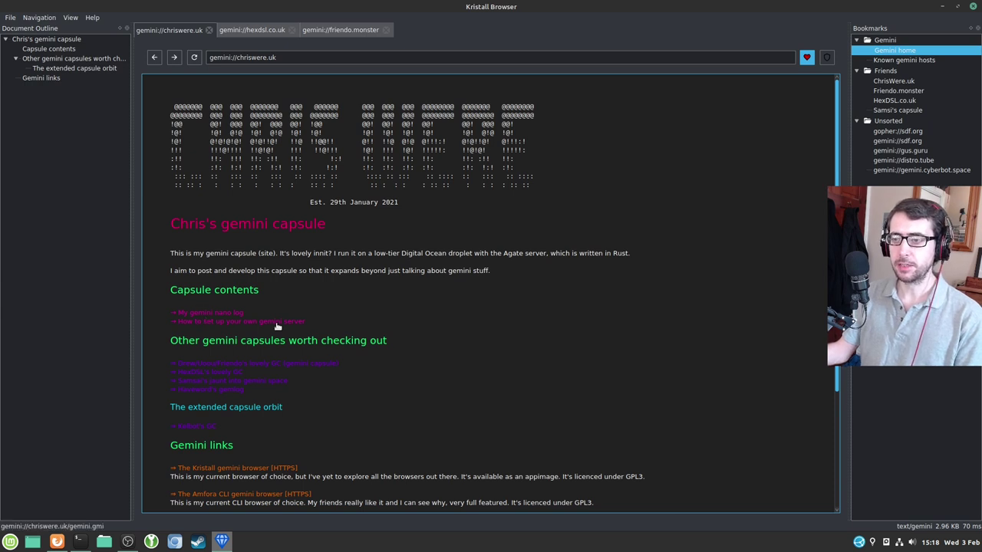
{"action": "left_click", "coordinate": [232, 323]}
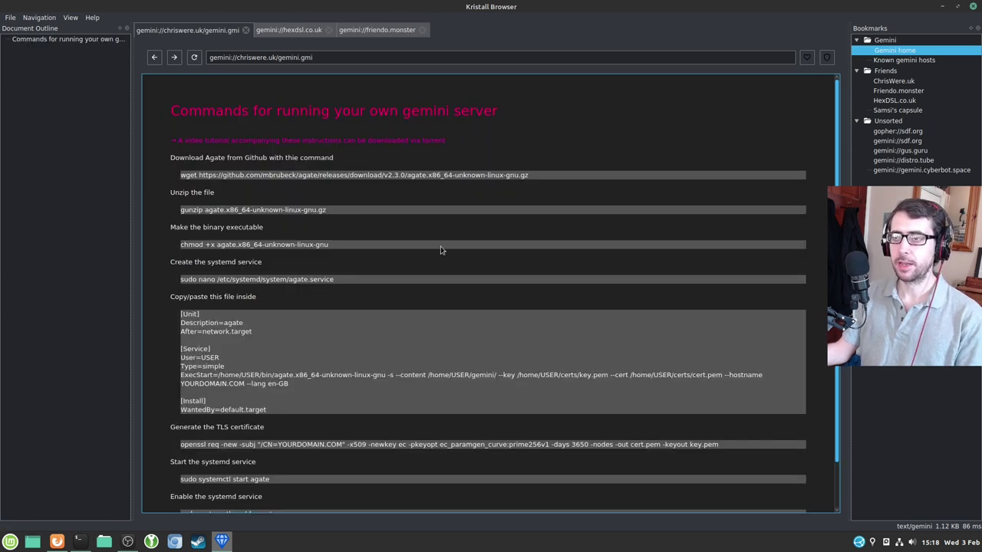
{"action": "left_click", "coordinate": [156, 58]}
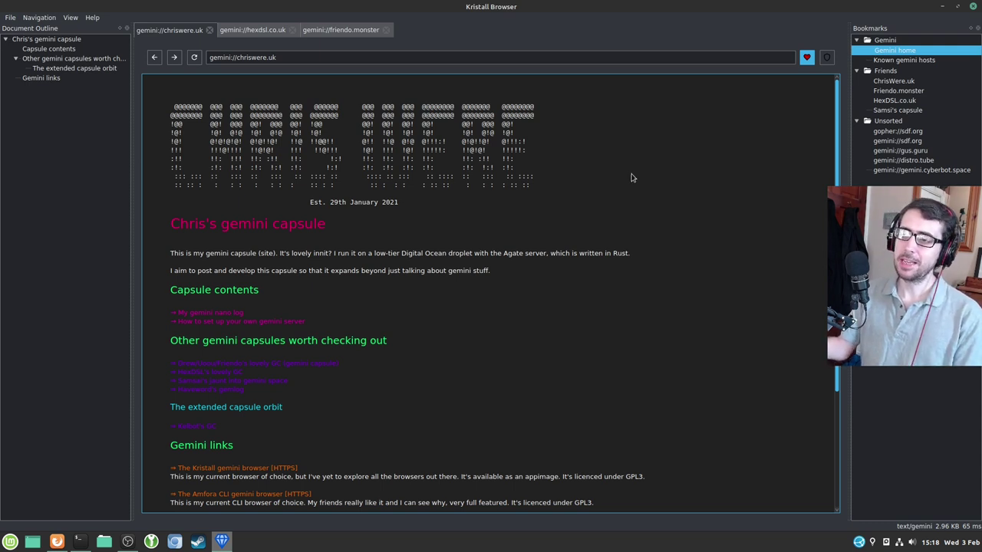
Set Kristall's Auto-Theme Generation to Dark Theme in the Style settings
{"action": "left_click", "coordinate": [10, 17]}
{"action": "left_click", "coordinate": [29, 84]}
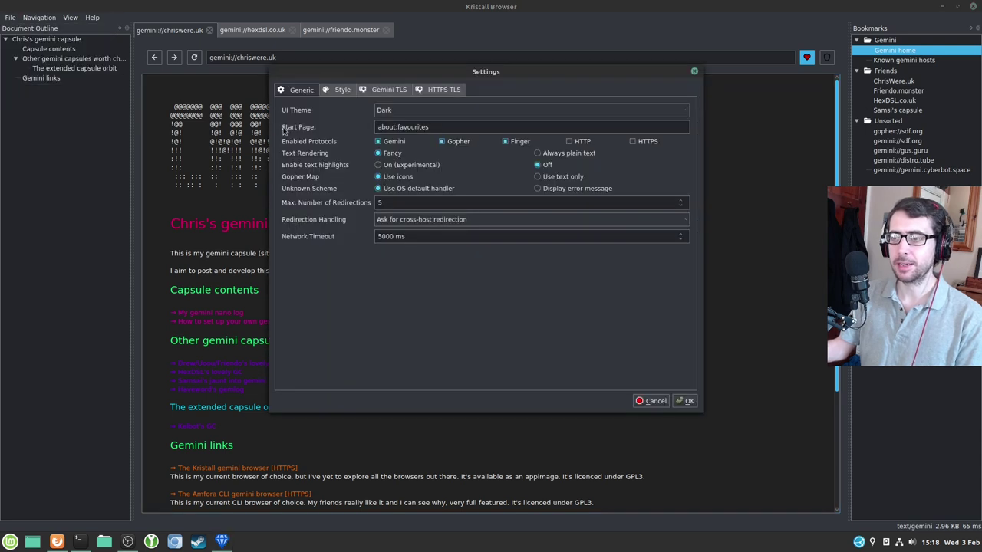
{"action": "left_click", "coordinate": [343, 90]}
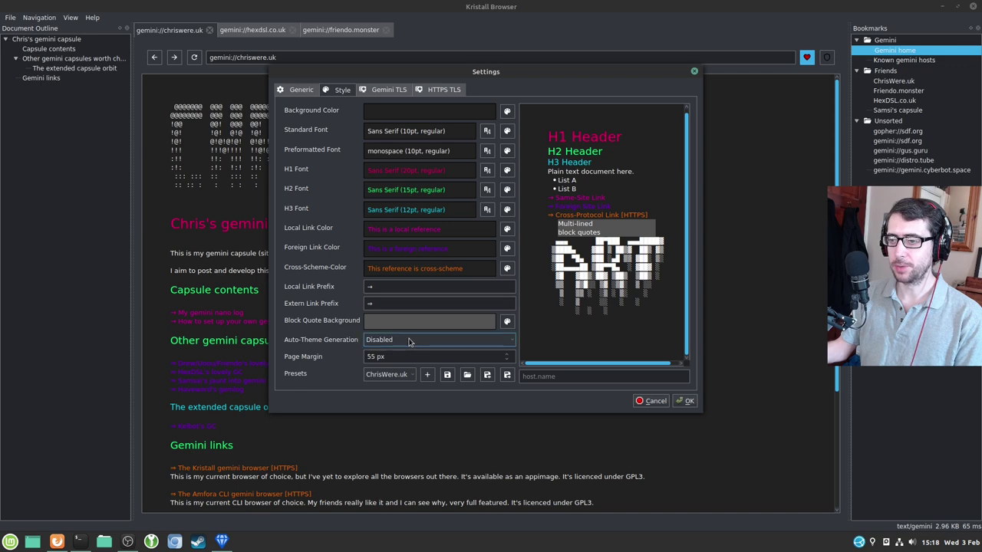
{"action": "left_click", "coordinate": [412, 340]}
{"action": "left_click", "coordinate": [395, 353]}
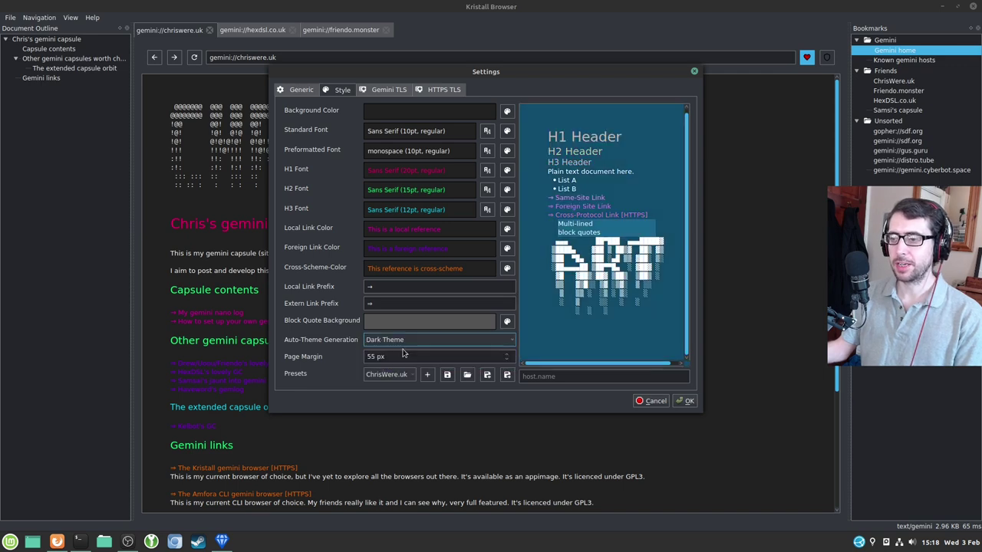
{"action": "left_click", "coordinate": [687, 400]}
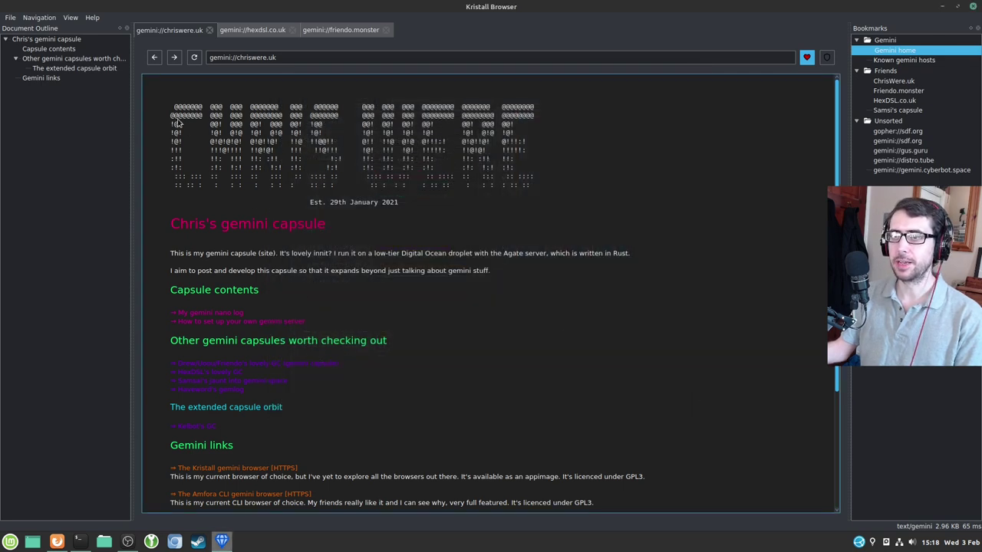
Reload the ChrisWere, HexDSL and Friendo tabs so each renders in the generated dark theme
{"action": "left_click", "coordinate": [193, 61]}
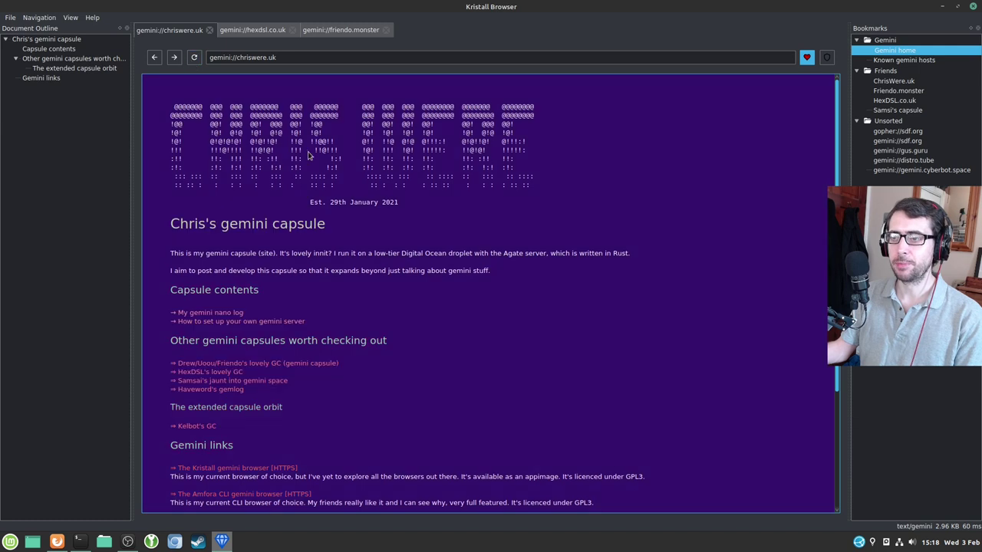
{"action": "left_click", "coordinate": [253, 30]}
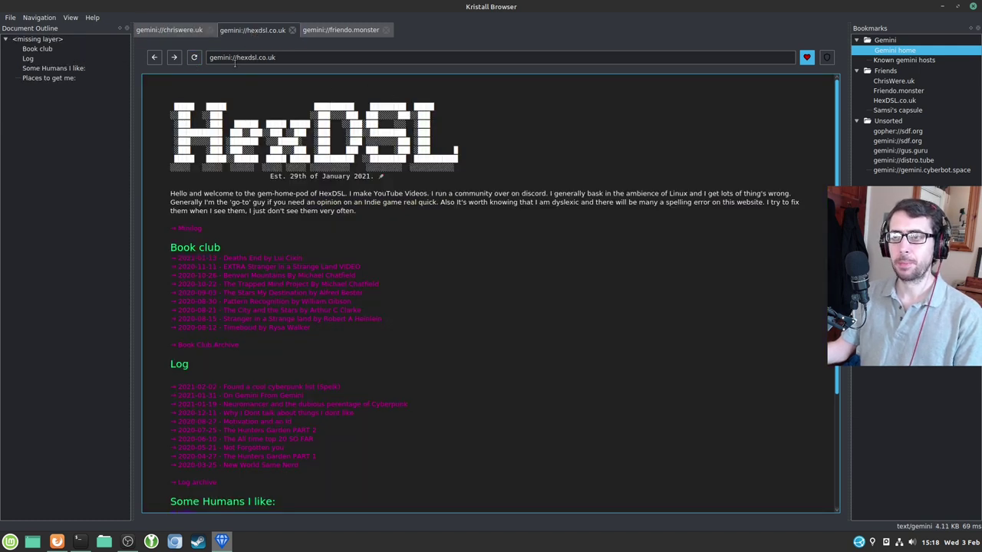
{"action": "left_click", "coordinate": [194, 60]}
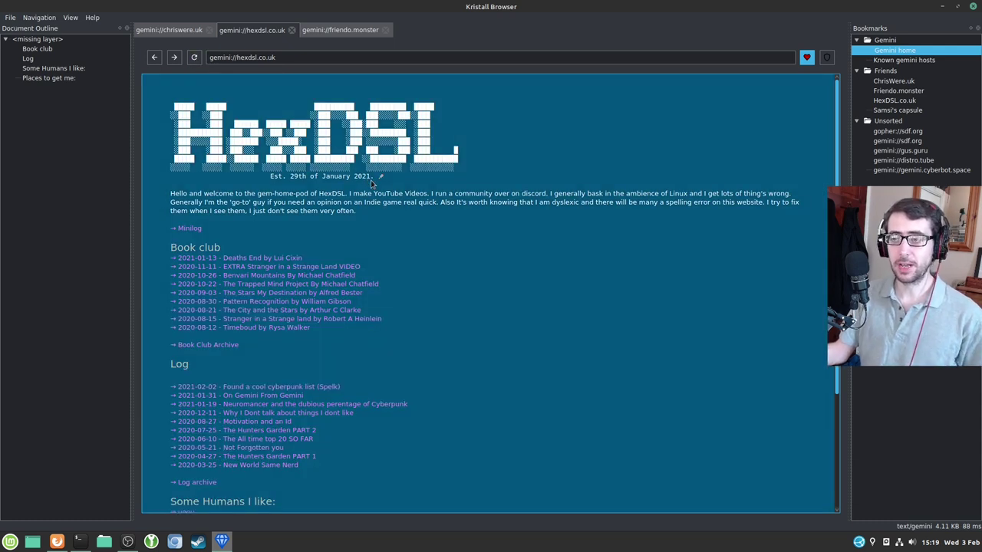
{"action": "left_click", "coordinate": [172, 29]}
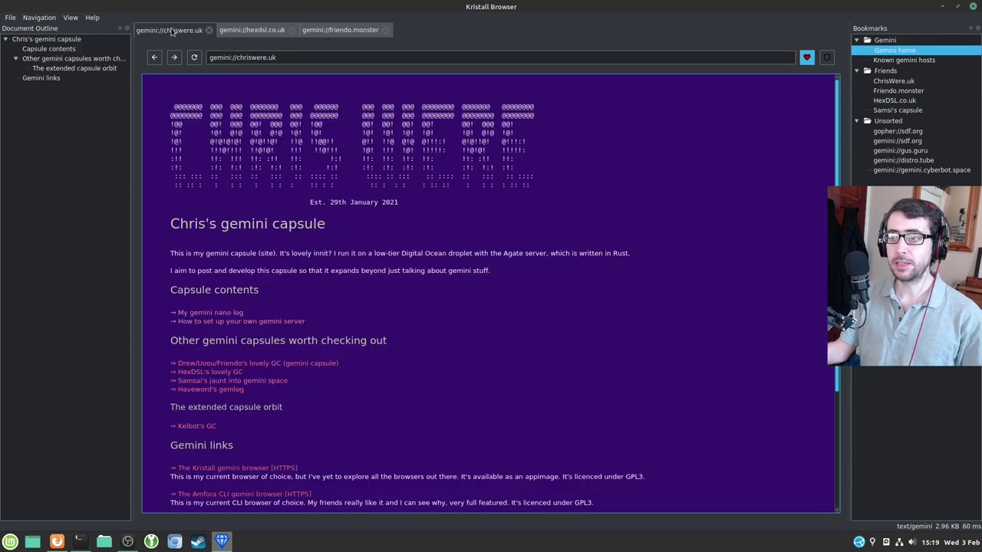
{"action": "left_click", "coordinate": [256, 32]}
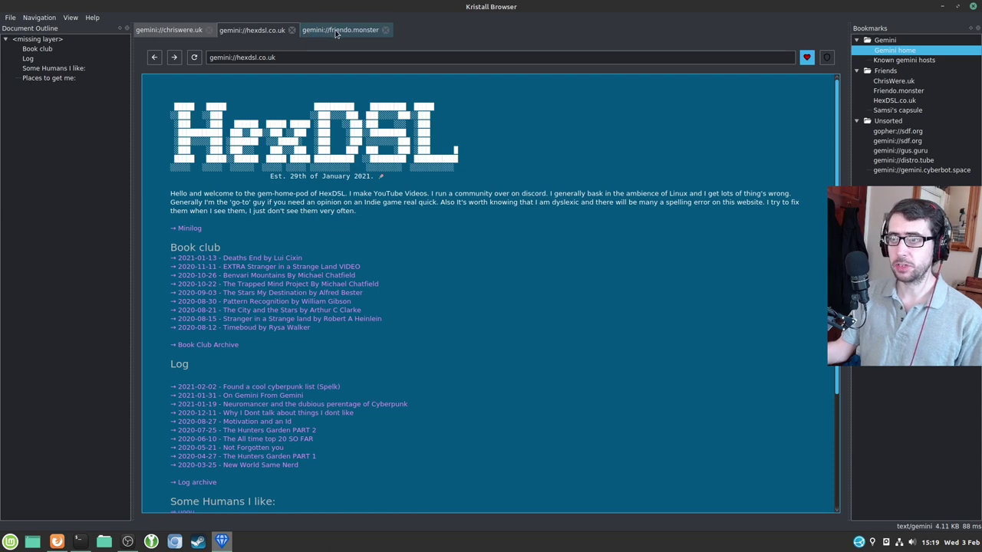
{"action": "left_click", "coordinate": [318, 33]}
{"action": "left_click", "coordinate": [196, 57]}
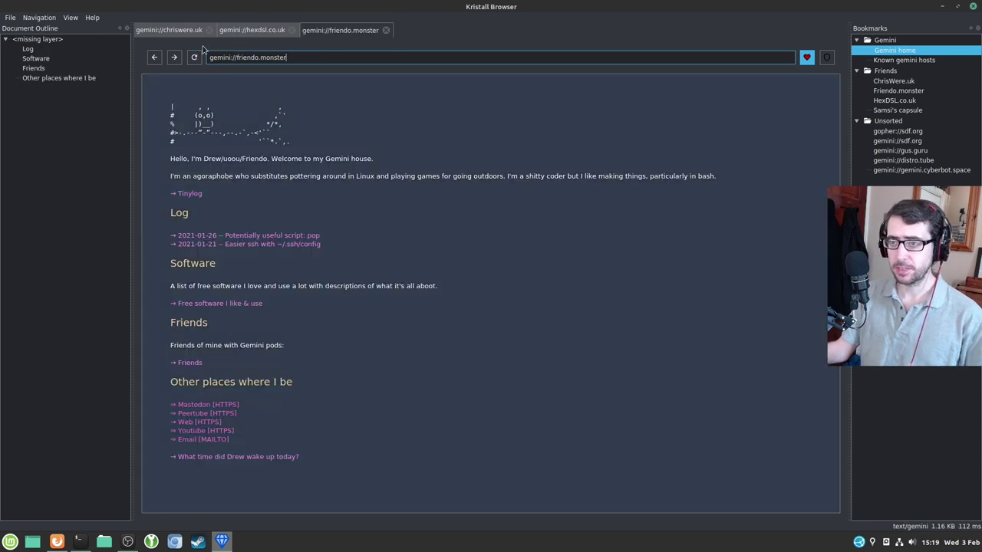
{"action": "left_click", "coordinate": [170, 30]}
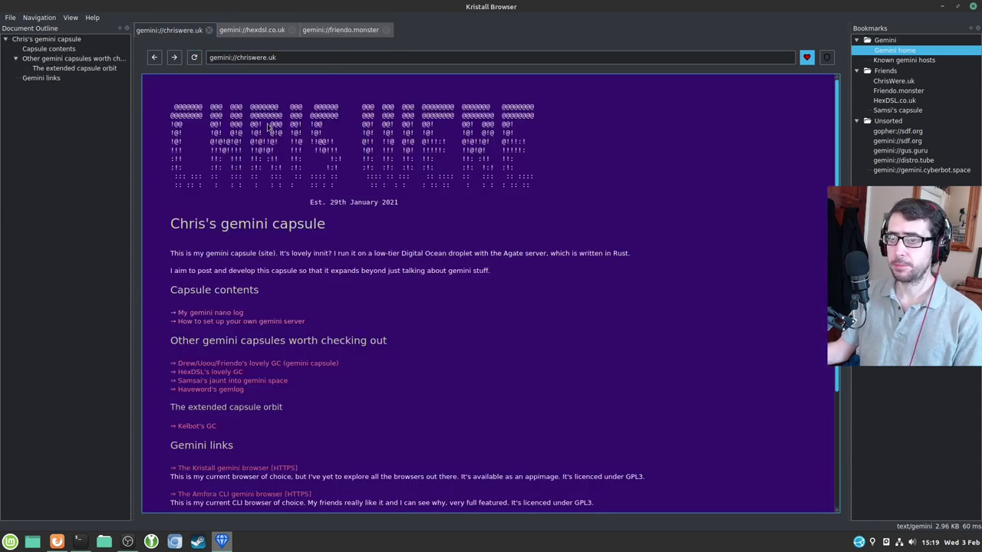
{"action": "left_click", "coordinate": [13, 21]}
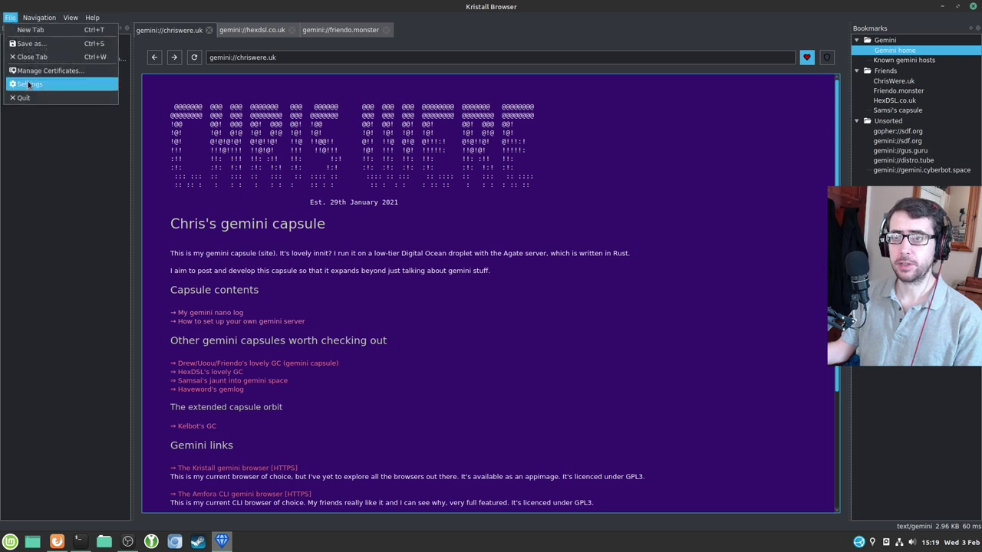
Set Auto-Theme Generation to Disabled in the Style settings
{"action": "left_click", "coordinate": [27, 106]}
{"action": "left_click", "coordinate": [343, 95]}
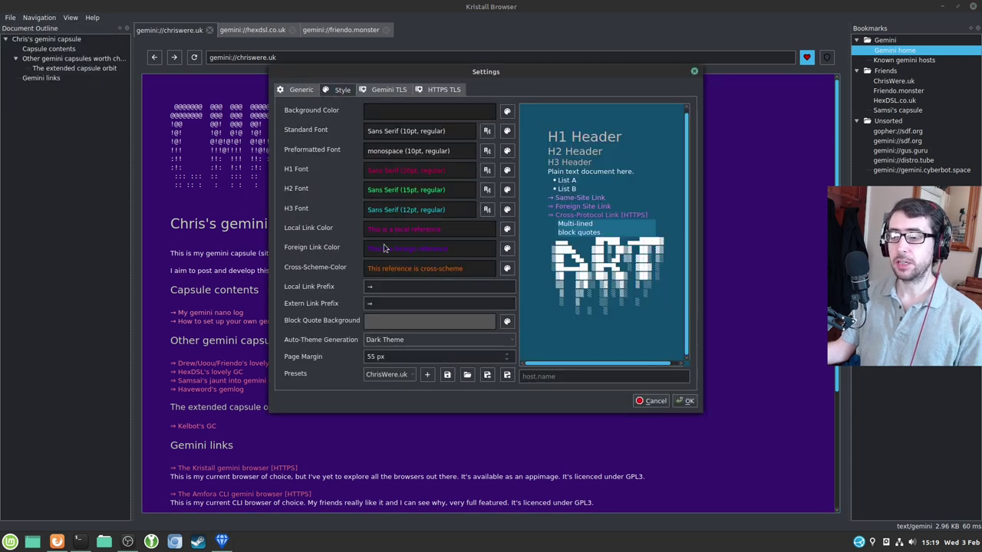
{"action": "left_click", "coordinate": [419, 340]}
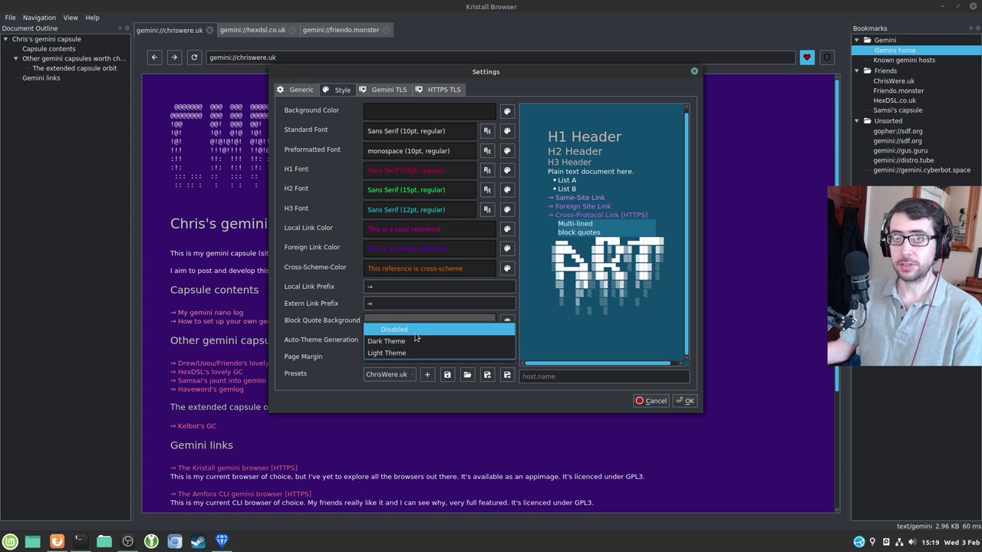
{"action": "left_click", "coordinate": [414, 329]}
{"action": "left_click", "coordinate": [688, 401]}
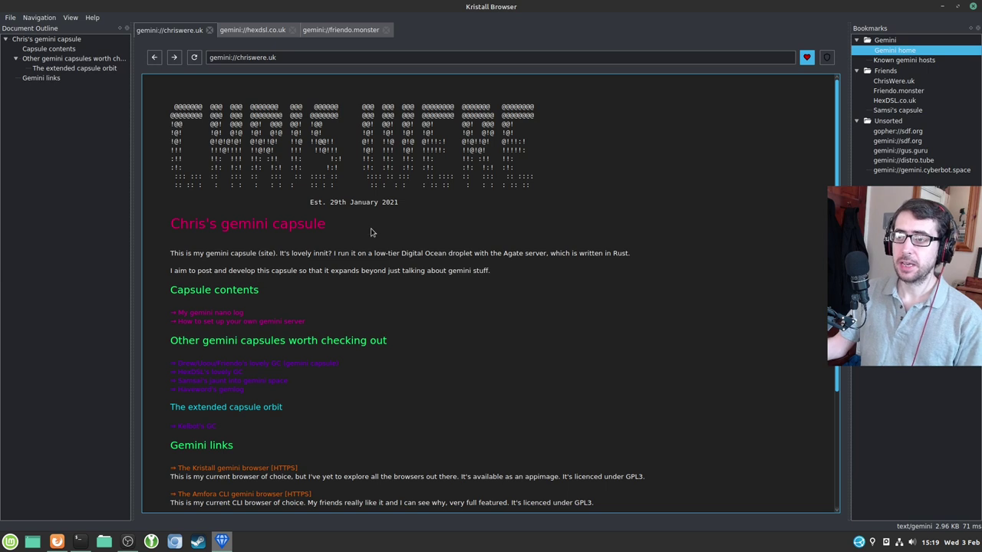
Reload the HexDSL tab without the generated theme, then move to the Friendo tab
{"action": "left_click", "coordinate": [257, 34]}
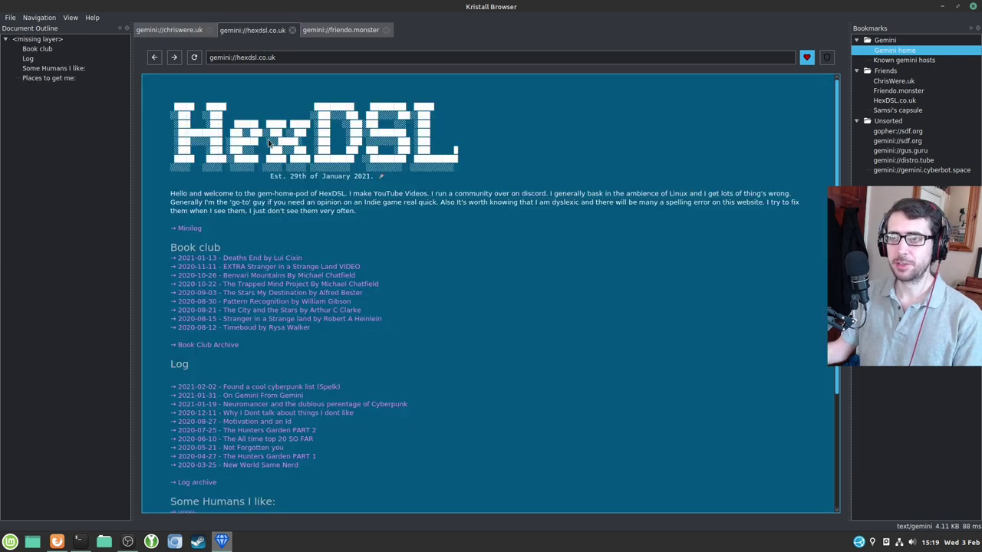
{"action": "left_click", "coordinate": [195, 60]}
{"action": "key", "text": "ctrl+Tab"}
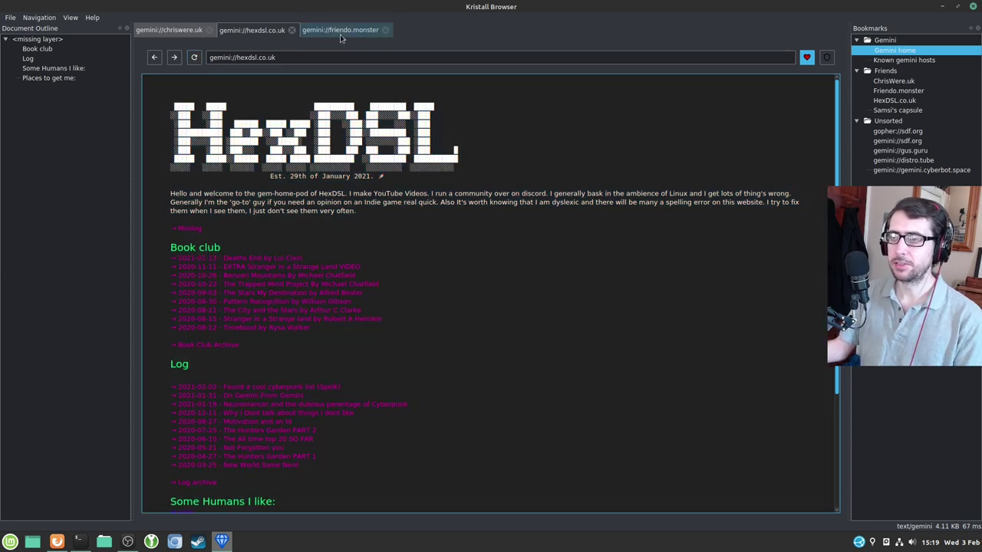
{"action": "left_click", "coordinate": [194, 59]}
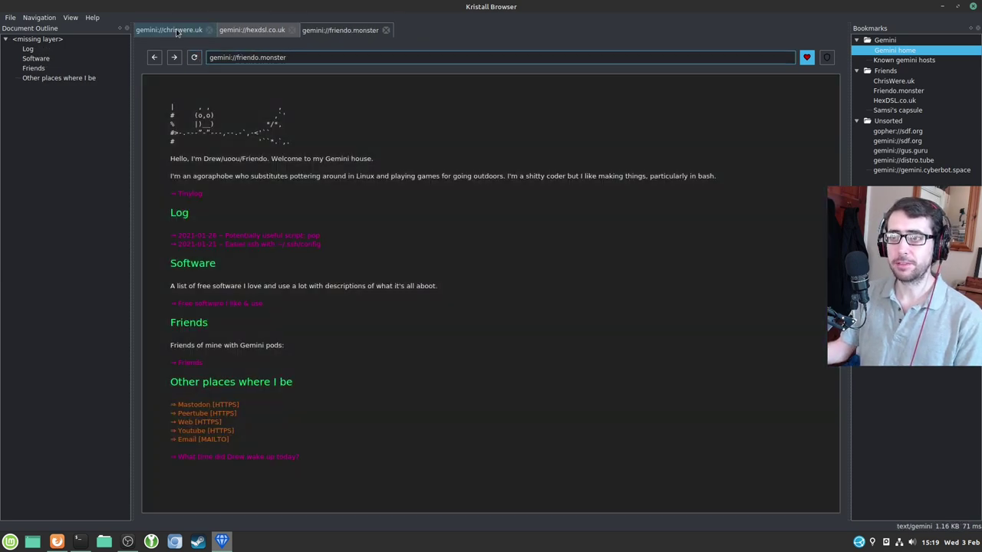
Return to Chris's capsule tab, then bring the Bollux terminal window to the front
{"action": "left_click", "coordinate": [178, 32]}
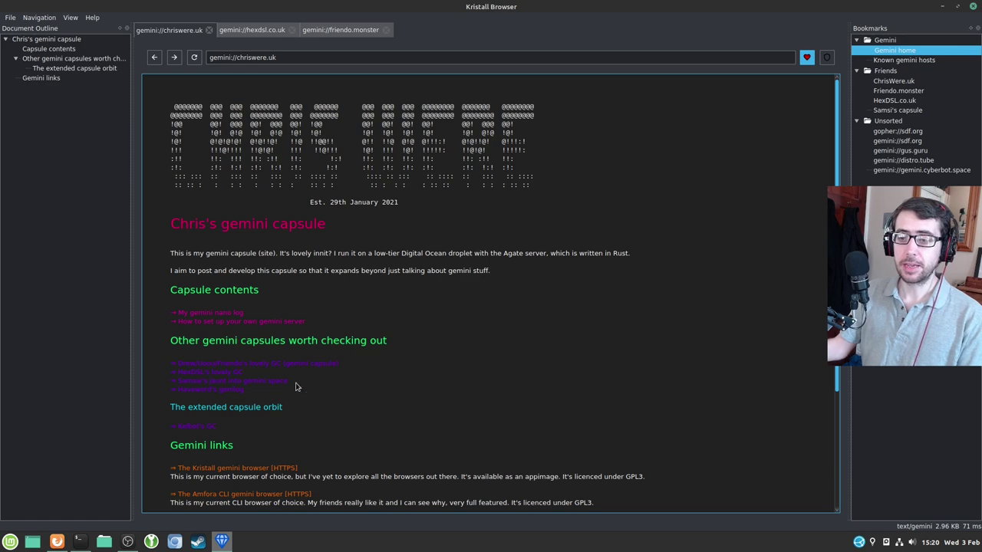
{"action": "left_click", "coordinate": [79, 543]}
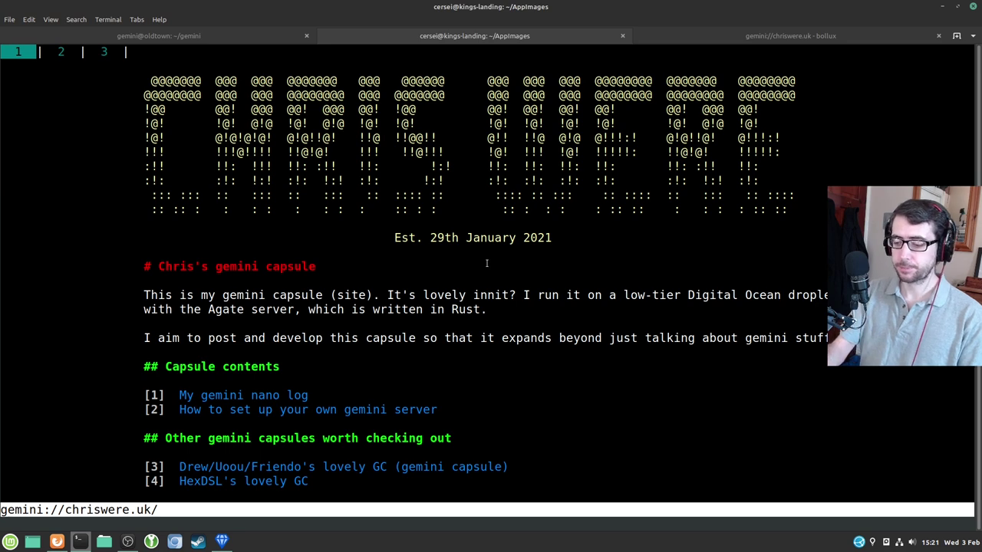
Adjust the terminal font size, scroll Chris's capsule page, and show Bollux's help screen with ?
{"action": "key", "text": "ctrl+minus"}
{"action": "key", "text": "ctrl+minus"}
{"action": "key", "text": "ctrl+minus"}
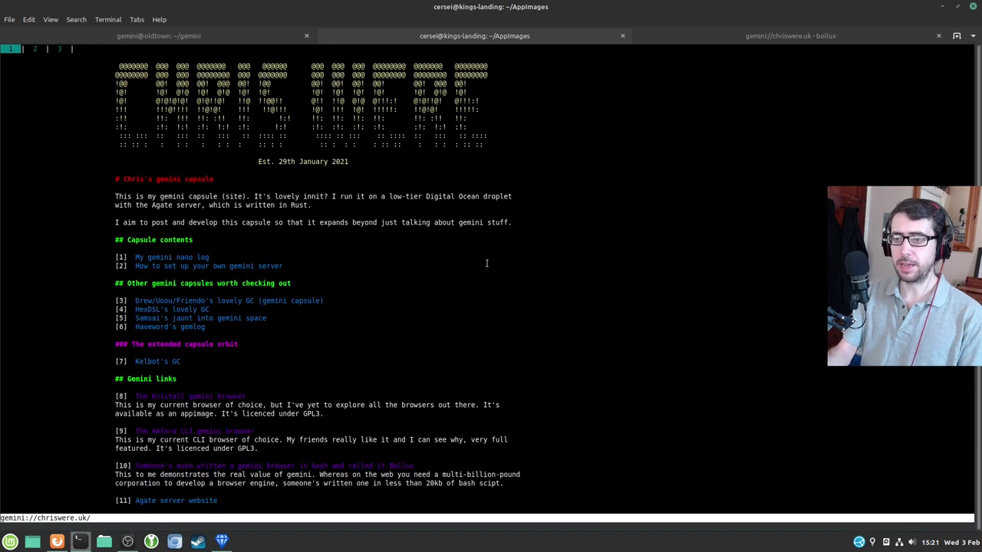
{"action": "key", "text": "ctrl+plus"}
{"action": "key", "text": "ctrl+plus"}
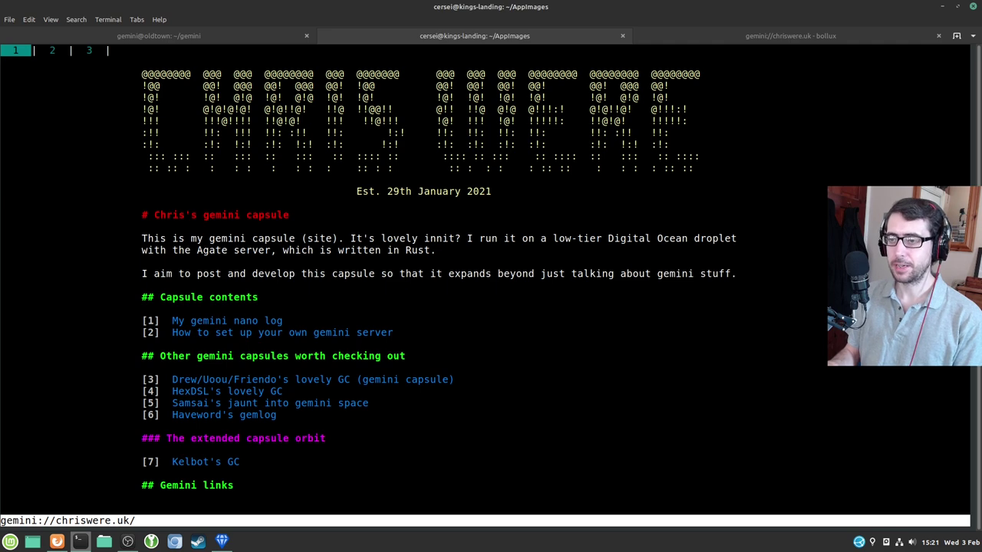
{"action": "key", "text": "Down"}
{"action": "key", "text": "Down"}
{"action": "key", "text": "Down"}
{"action": "key", "text": "Down"}
{"action": "key", "text": "Down"}
{"action": "key", "text": "Down"}
{"action": "key", "text": "Down"}
{"action": "key", "text": "Down"}
{"action": "key", "text": "Down"}
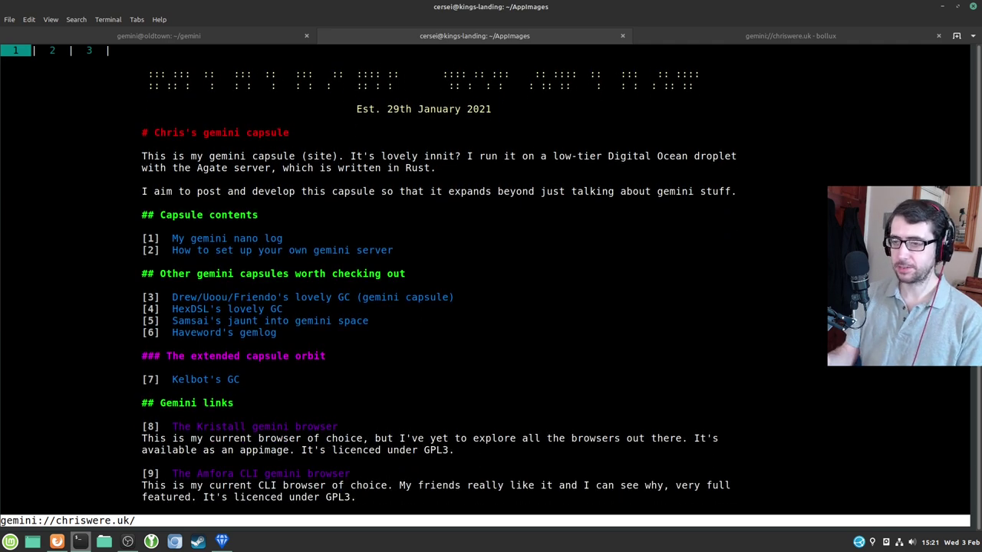
{"action": "key", "text": "Up"}
{"action": "key", "text": "Up"}
{"action": "key", "text": "Up"}
{"action": "key", "text": "Up"}
{"action": "key", "text": "Up"}
{"action": "key", "text": "Up"}
{"action": "key", "text": "Up"}
{"action": "key", "text": "Up"}
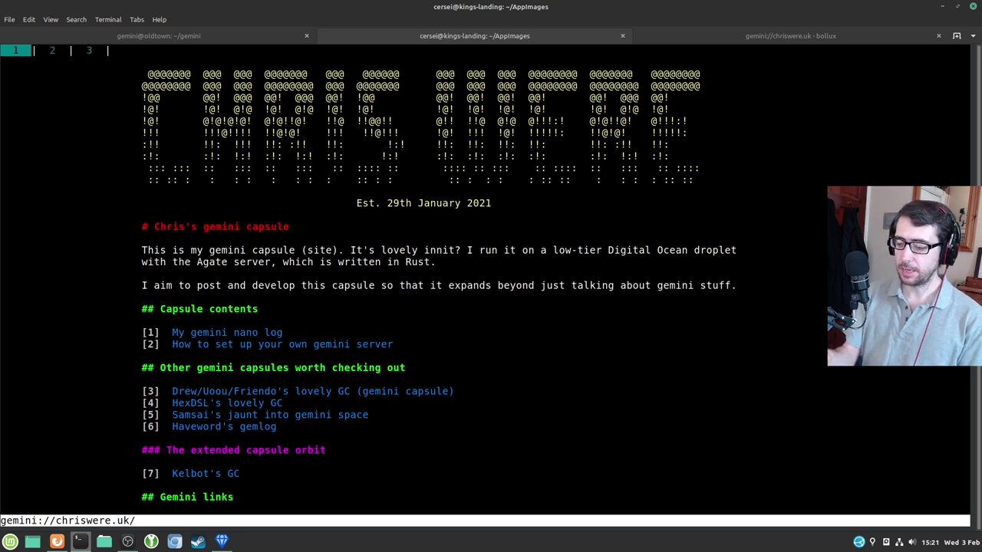
{"action": "key", "text": "question"}
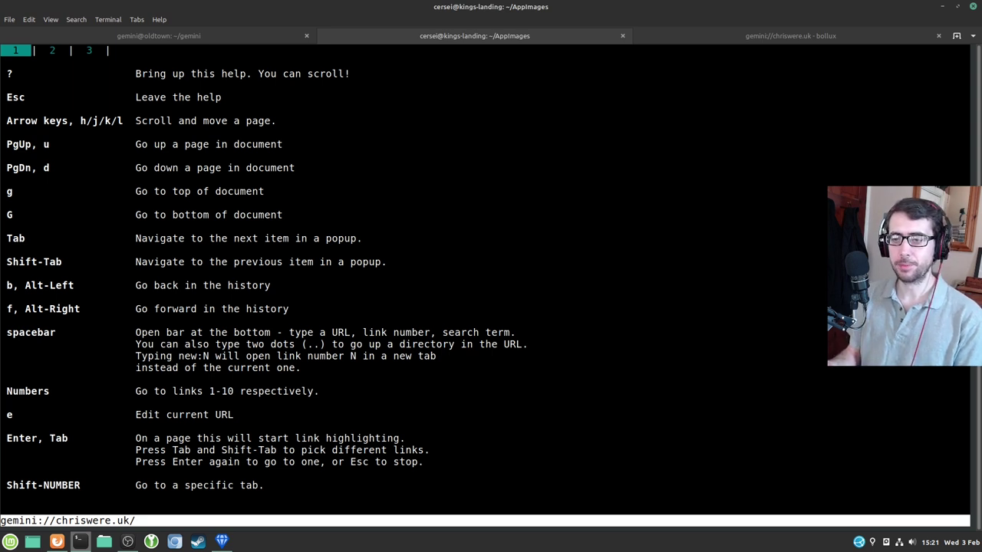
Scroll through the Bollux help commands, back to the top, and close it with Esc
{"action": "key", "text": "Down"}
{"action": "key", "text": "Down"}
{"action": "key", "text": "Down"}
{"action": "key", "text": "Down"}
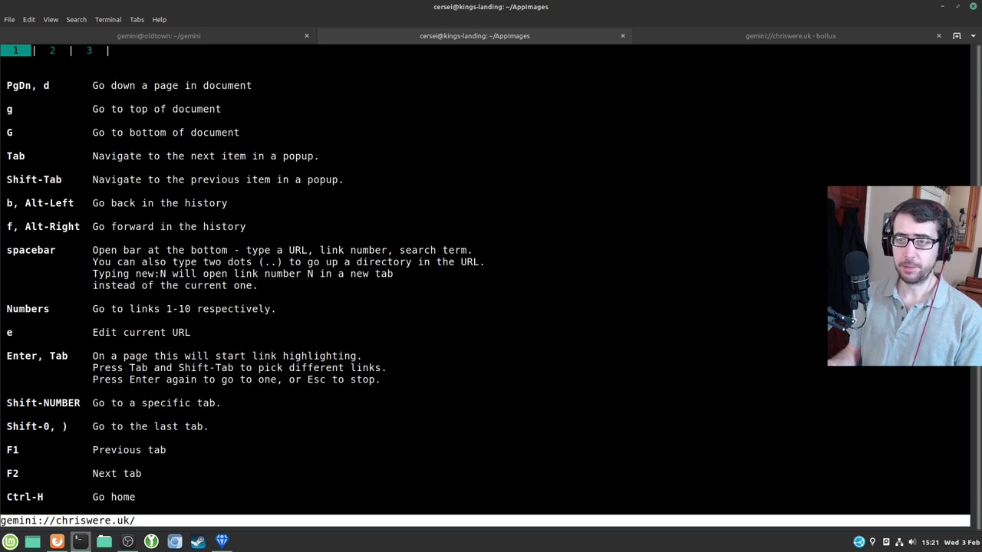
{"action": "key", "text": "Down"}
{"action": "key", "text": "Down"}
{"action": "key", "text": "Down"}
{"action": "key", "text": "Down"}
{"action": "key", "text": "Down"}
{"action": "key", "text": "Down"}
{"action": "key", "text": "Down"}
{"action": "key", "text": "Down"}
{"action": "key", "text": "Down"}
{"action": "key", "text": "Down"}
{"action": "key", "text": "Down"}
{"action": "key", "text": "Down"}
{"action": "key", "text": "Down"}
{"action": "key", "text": "Down"}
{"action": "key", "text": "Down"}
{"action": "key", "text": "Down"}
{"action": "key", "text": "Down"}
{"action": "key", "text": "Down"}
{"action": "key", "text": "Down"}
{"action": "key", "text": "Down"}
{"action": "key", "text": "Up"}
{"action": "key", "text": "Up"}
{"action": "key", "text": "Up"}
{"action": "key", "text": "Up"}
{"action": "key", "text": "Up"}
{"action": "key", "text": "Up"}
{"action": "key", "text": "Up"}
{"action": "key", "text": "Up"}
{"action": "key", "text": "Up"}
{"action": "key", "text": "Up"}
{"action": "key", "text": "Up"}
{"action": "key", "text": "Up"}
{"action": "key", "text": "Up"}
{"action": "key", "text": "Up"}
{"action": "key", "text": "Up"}
{"action": "key", "text": "Up"}
{"action": "key", "text": "Up"}
{"action": "key", "text": "Up"}
{"action": "key", "text": "Up"}
{"action": "key", "text": "Up"}
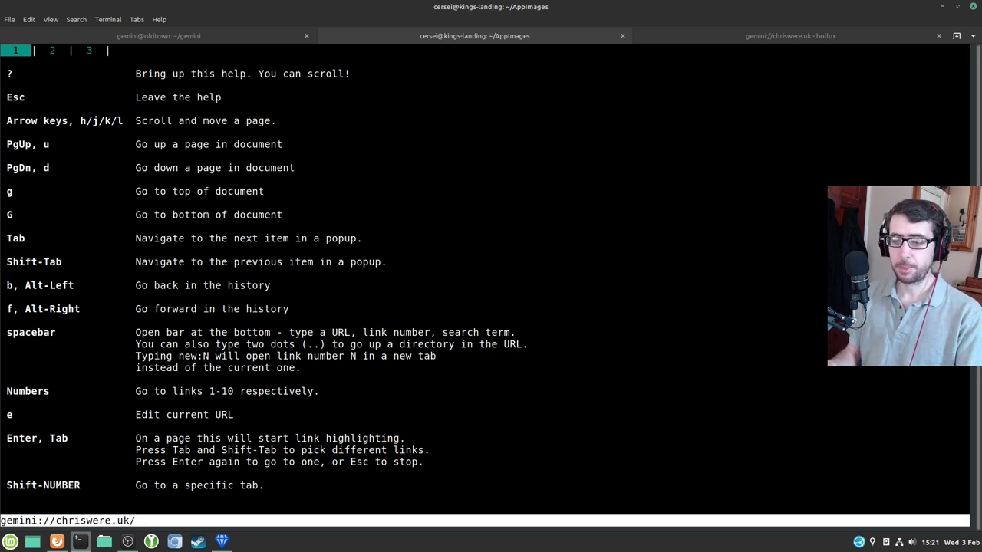
{"action": "key", "text": "Escape"}
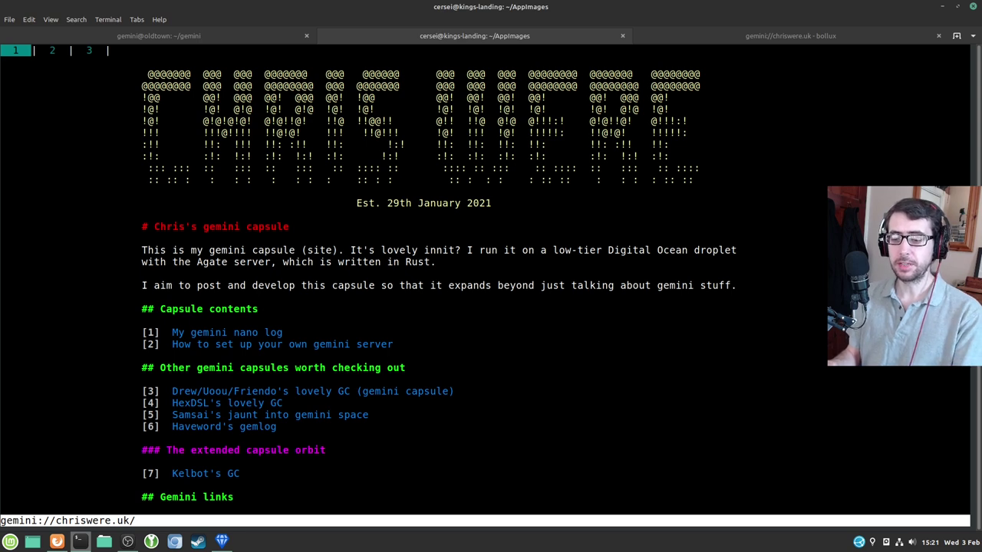
View the HexDSL and Friendo tabs with F1/F2, then return to the chriswere.uk tab
{"action": "key", "text": "F2"}
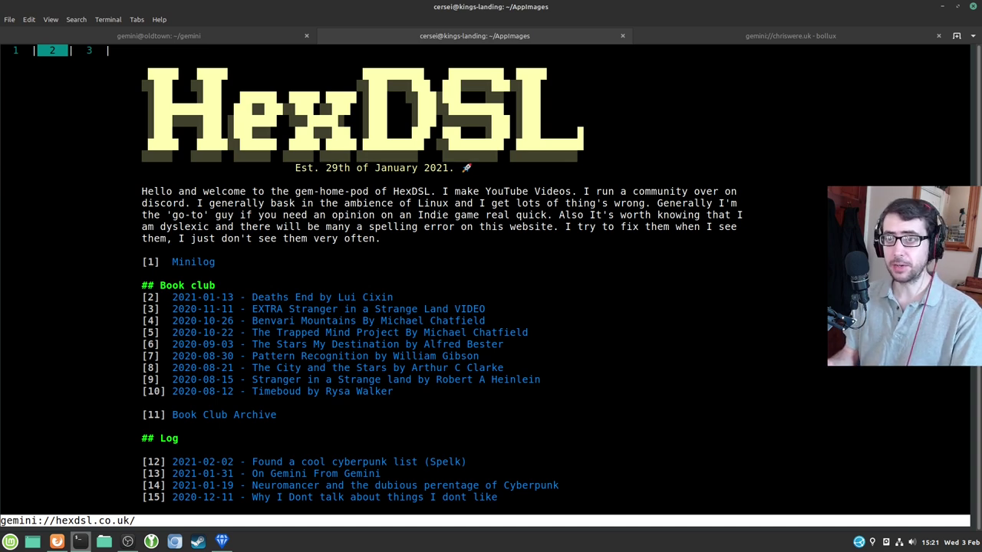
{"action": "key", "text": "F2"}
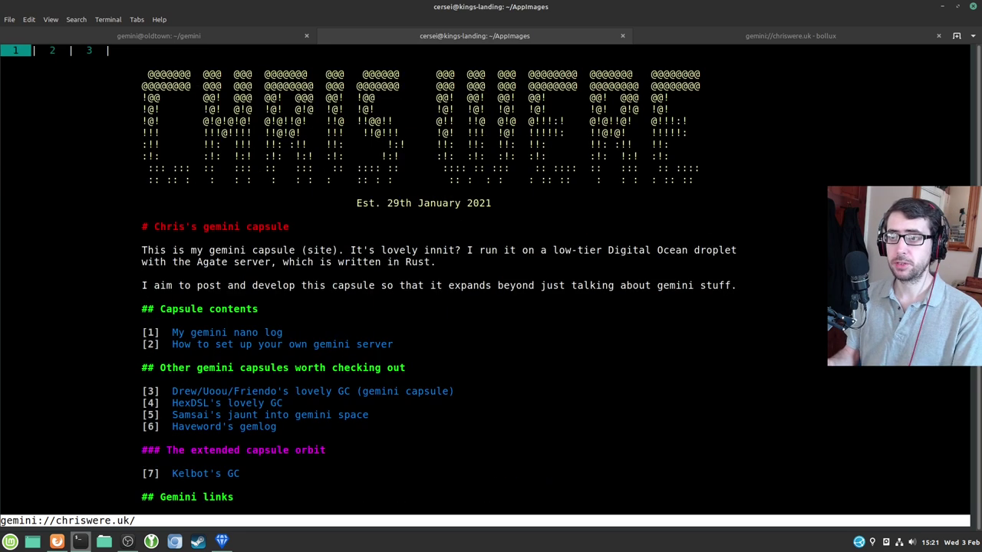
{"action": "key", "text": "F1"}
{"action": "key", "text": "F2"}
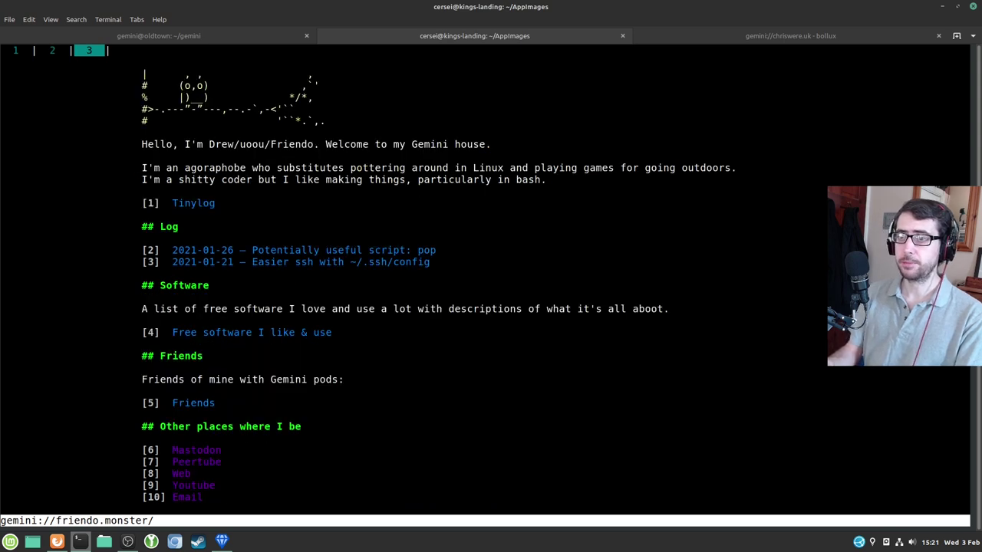
{"action": "key", "text": "F1"}
{"action": "key", "text": "F1"}
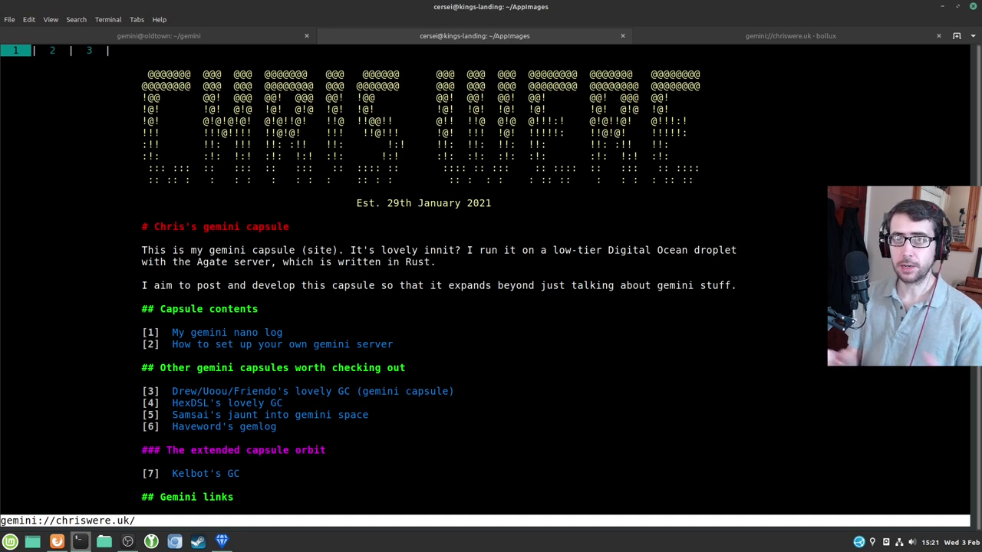
Scroll the chriswere.uk page and follow link [2] to the gemini server setup guide
{"action": "key", "text": "Down"}
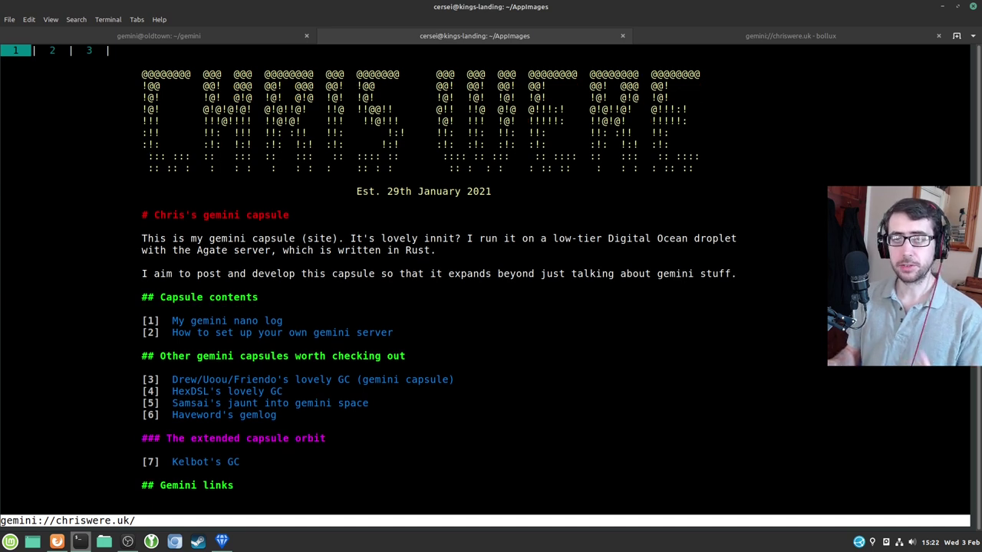
{"action": "key", "text": "Up"}
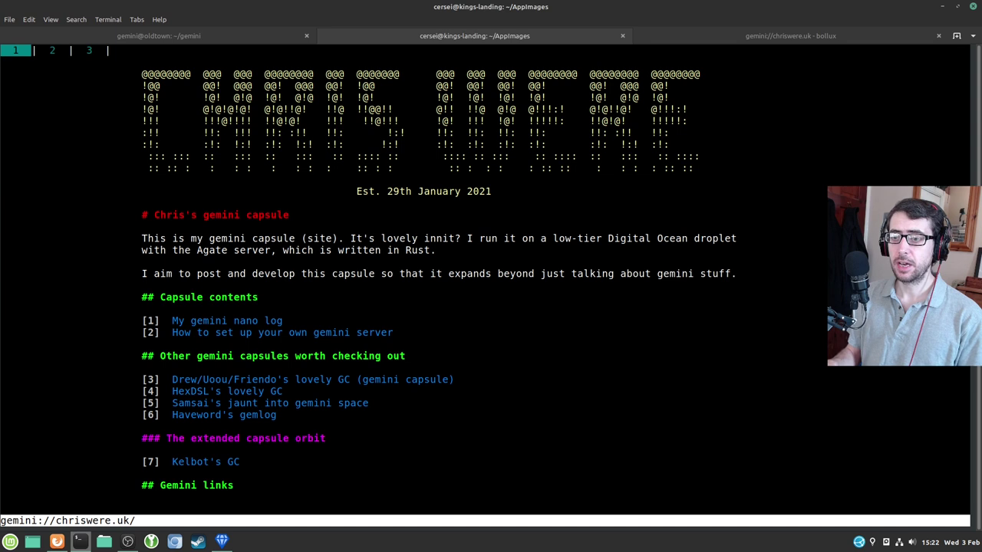
{"action": "key", "text": "Down"}
{"action": "key", "text": "Down"}
{"action": "key", "text": "Down"}
{"action": "key", "text": "Down"}
{"action": "key", "text": "Down"}
{"action": "key", "text": "Down"}
{"action": "key", "text": "Down"}
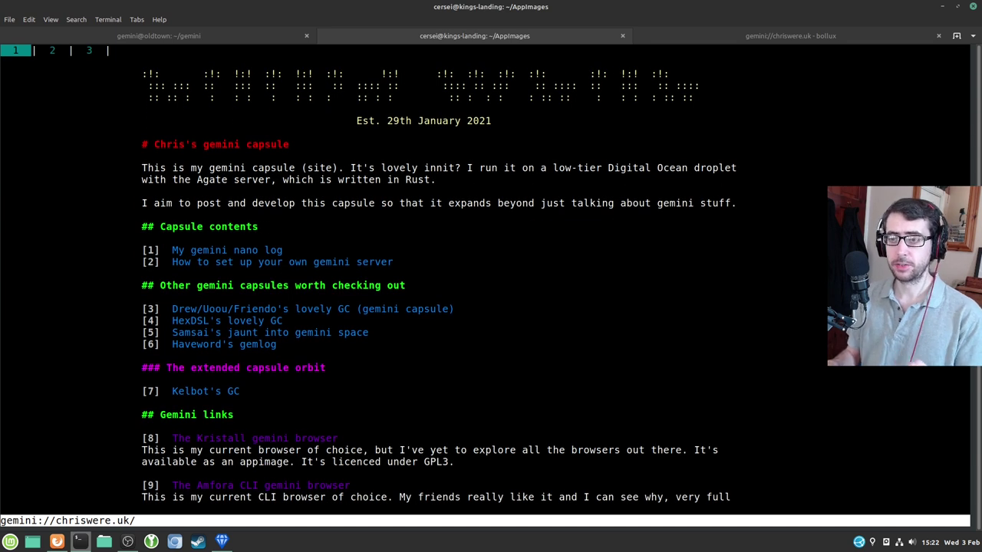
{"action": "key", "text": "Down"}
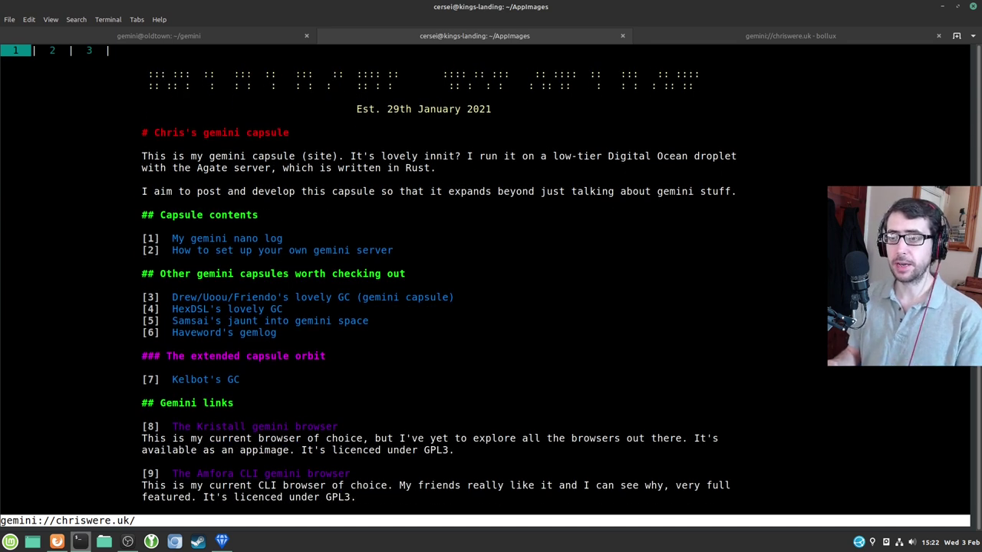
{"action": "key", "text": "2"}
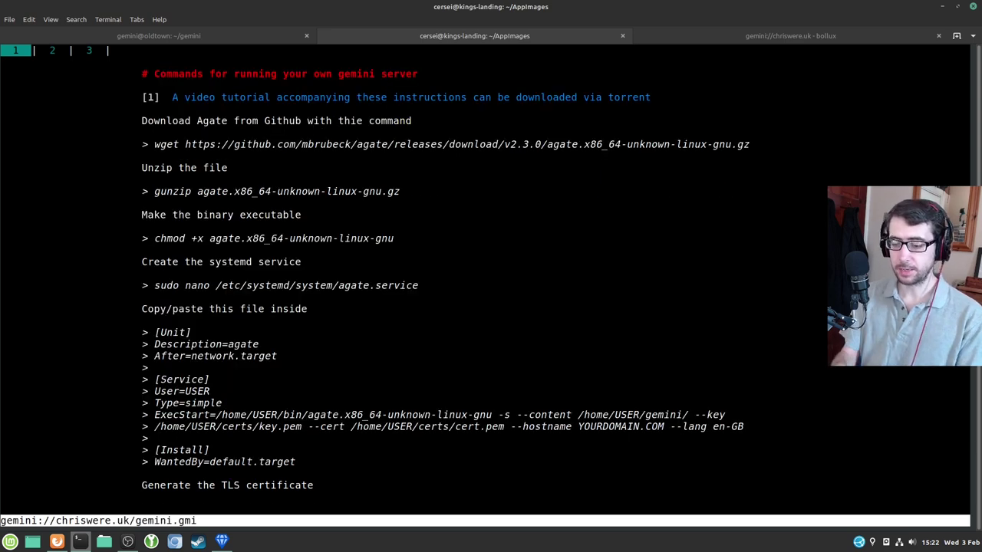
Go back to the chriswere.uk home page, scroll it, and shrink the terminal font with Ctrl+-
{"action": "key", "text": "b"}
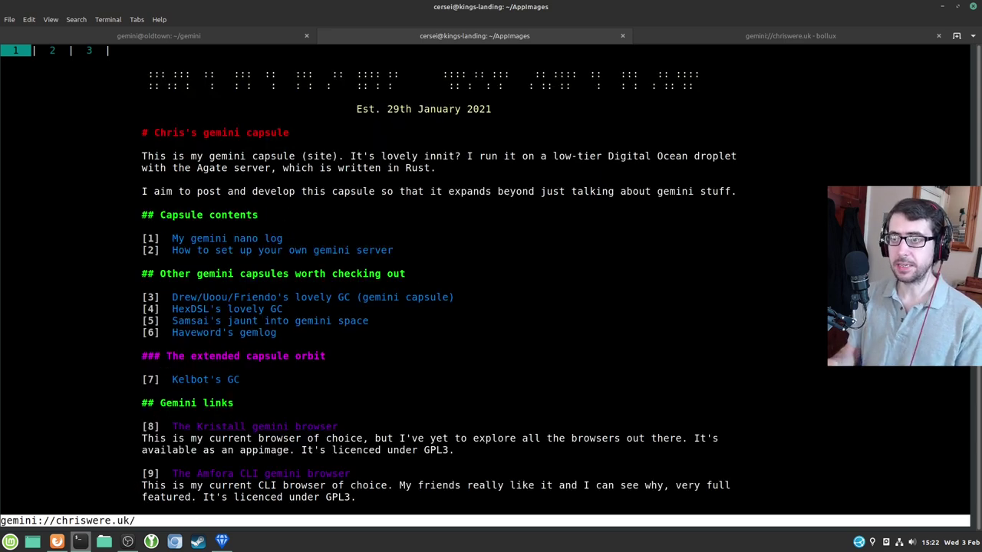
{"action": "key", "text": "Up"}
{"action": "key", "text": "Up"}
{"action": "key", "text": "Up"}
{"action": "key", "text": "Up"}
{"action": "key", "text": "Up"}
{"action": "key", "text": "Up"}
{"action": "key", "text": "Up"}
{"action": "key", "text": "Up"}
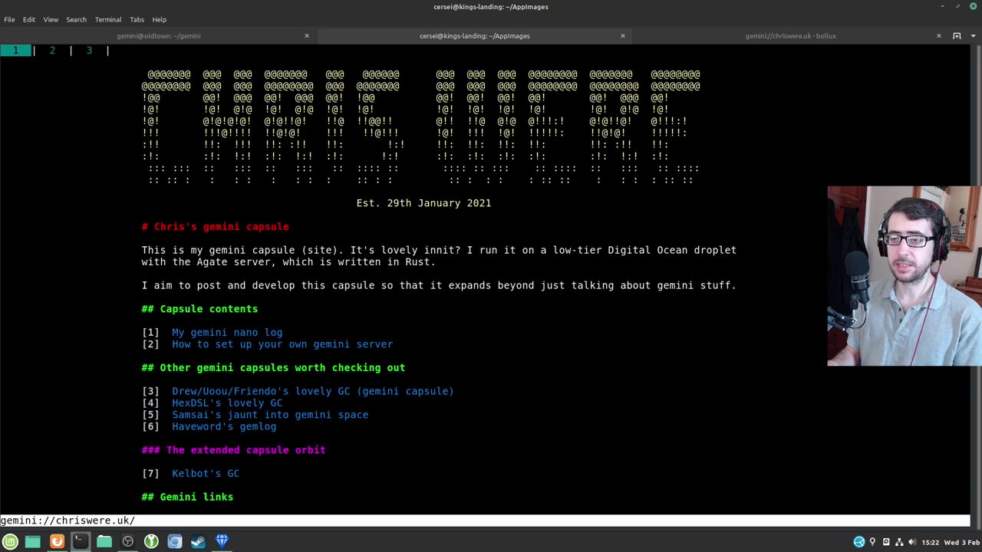
{"action": "key", "text": "Down"}
{"action": "key", "text": "Down"}
{"action": "key", "text": "Down"}
{"action": "key", "text": "Down"}
{"action": "key", "text": "Down"}
{"action": "key", "text": "Down"}
{"action": "key", "text": "Down"}
{"action": "key", "text": "Down"}
{"action": "key", "text": "Down"}
{"action": "key", "text": "Down"}
{"action": "key", "text": "Down"}
{"action": "key", "text": "Down"}
{"action": "key", "text": "Down"}
{"action": "key", "text": "Down"}
{"action": "key", "text": "Down"}
{"action": "key", "text": "Down"}
{"action": "key", "text": "Down"}
{"action": "key", "text": "Down"}
{"action": "key", "text": "Down"}
{"action": "key", "text": "Down"}
{"action": "key", "text": "Down"}
{"action": "key", "text": "Down"}
{"action": "key", "text": "Down"}
{"action": "key", "text": "Down"}
{"action": "key", "text": "Down"}
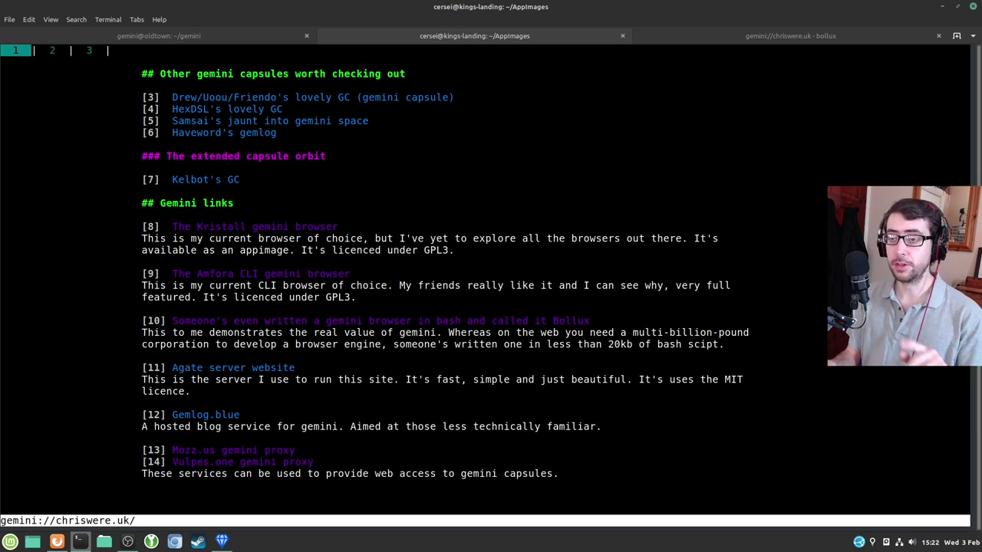
{"action": "scroll", "coordinate": [445, 280], "scroll_direction": "up", "scroll_amount": 8}
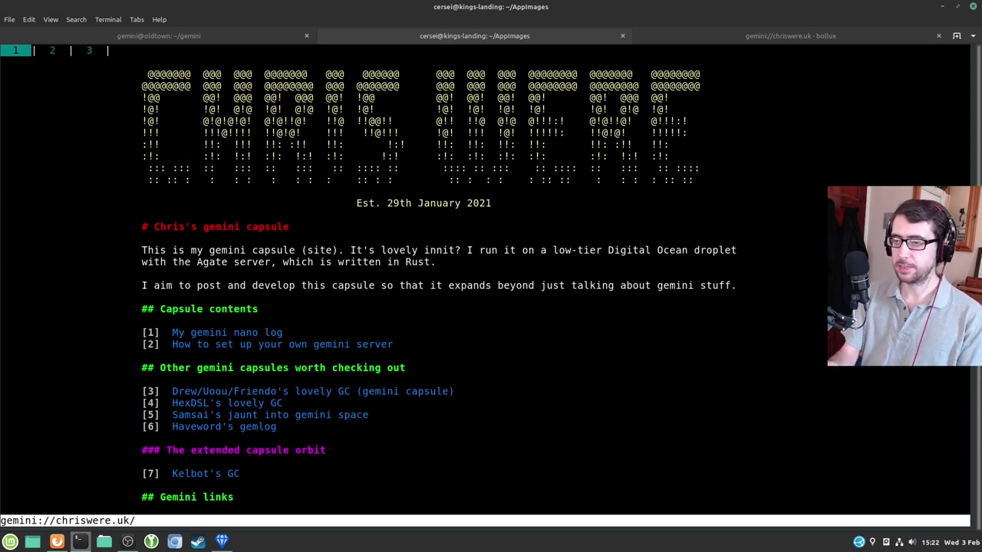
{"action": "key", "text": "ctrl+minus"}
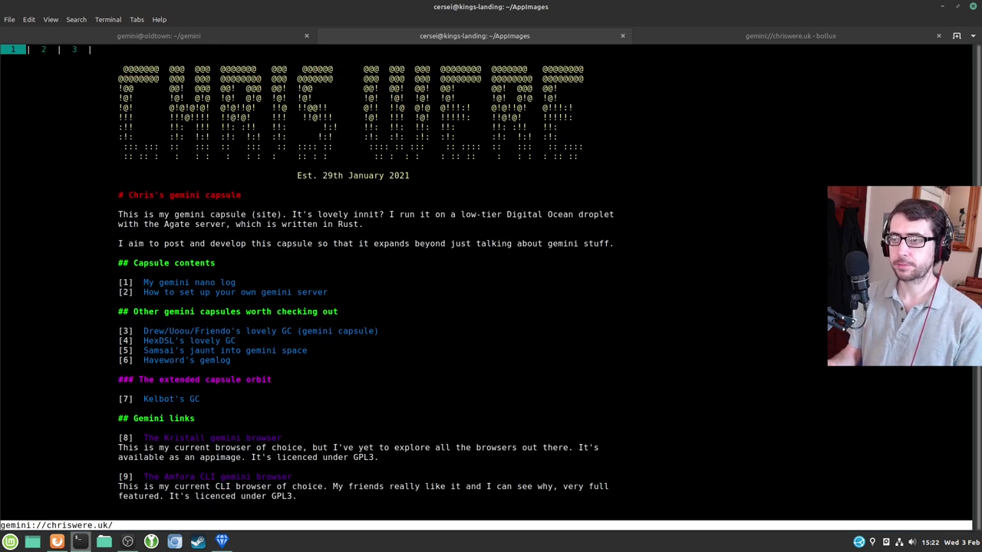
{"action": "scroll", "coordinate": [491, 284], "scroll_direction": "down", "scroll_amount": 5}
{"action": "scroll", "coordinate": [491, 284], "scroll_direction": "down", "scroll_amount": 4}
{"action": "scroll", "coordinate": [491, 284], "scroll_direction": "up", "scroll_amount": 5}
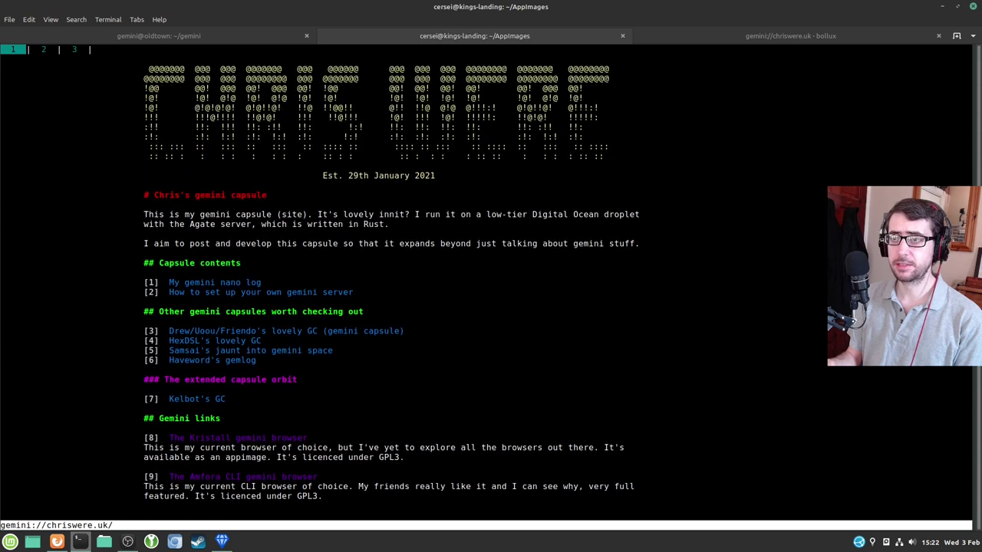